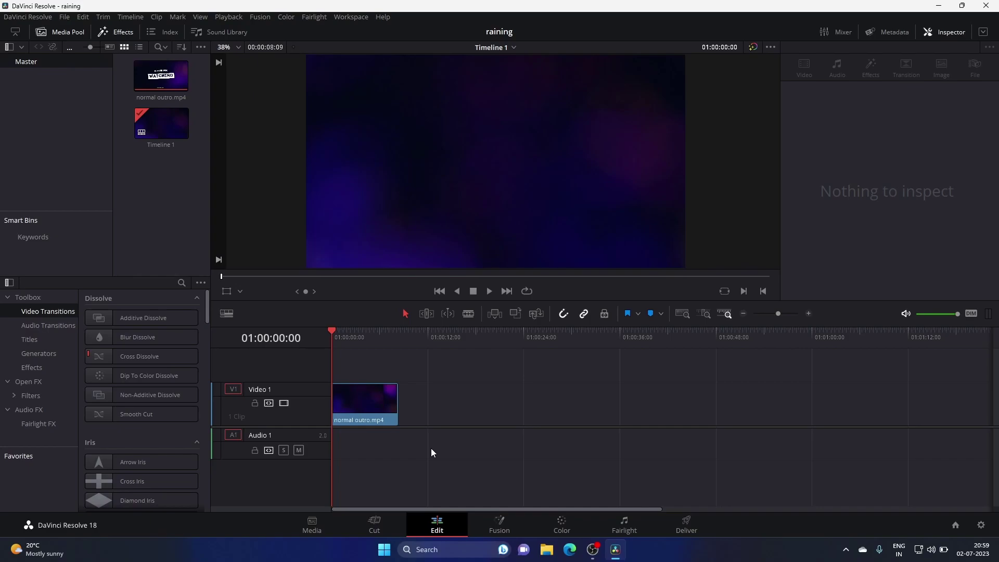
Step: Switch to the Cut page after a brief stop on the Media page
{"action": "left_click", "coordinate": [374, 524]}
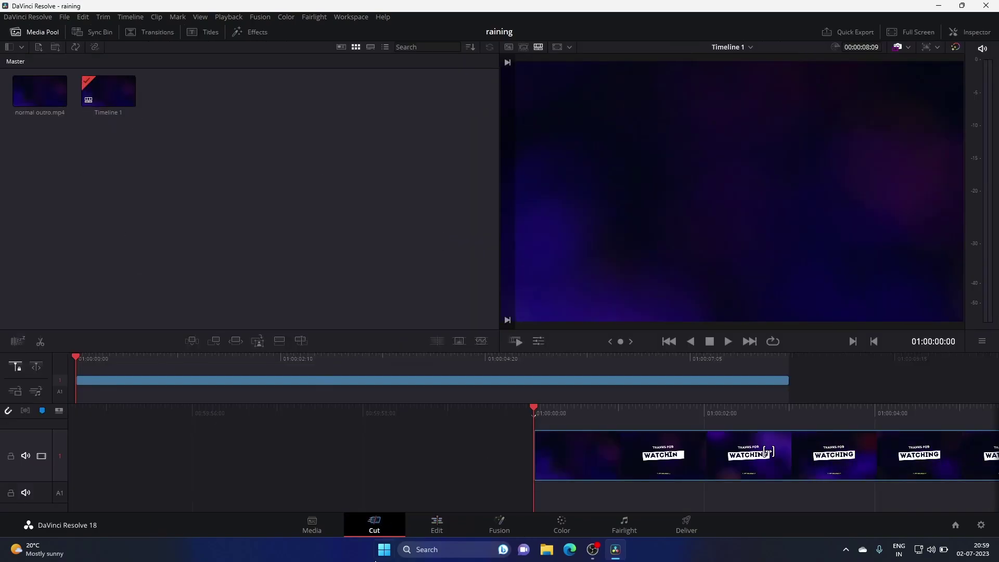
{"action": "left_click", "coordinate": [310, 529]}
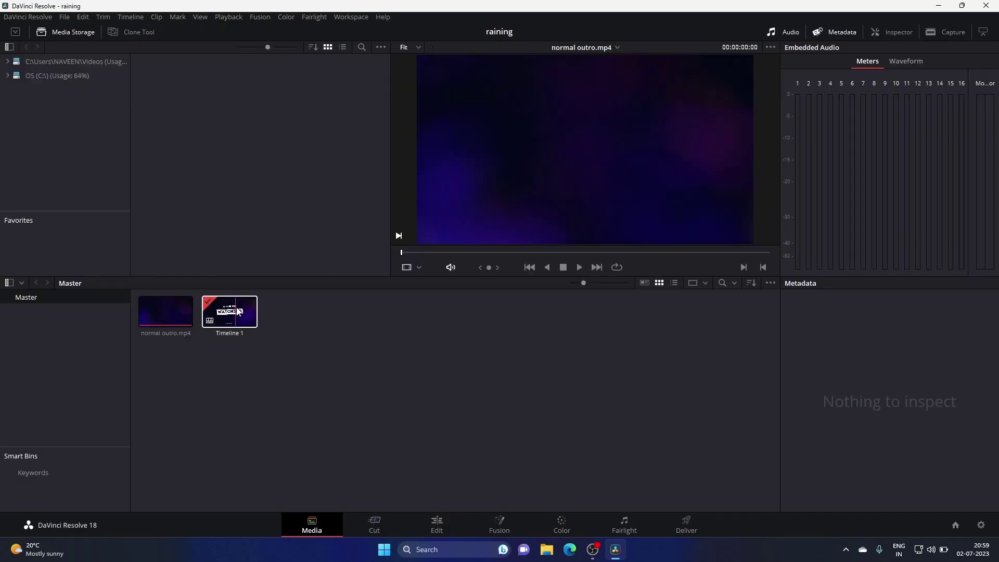
{"action": "left_click", "coordinate": [387, 522]}
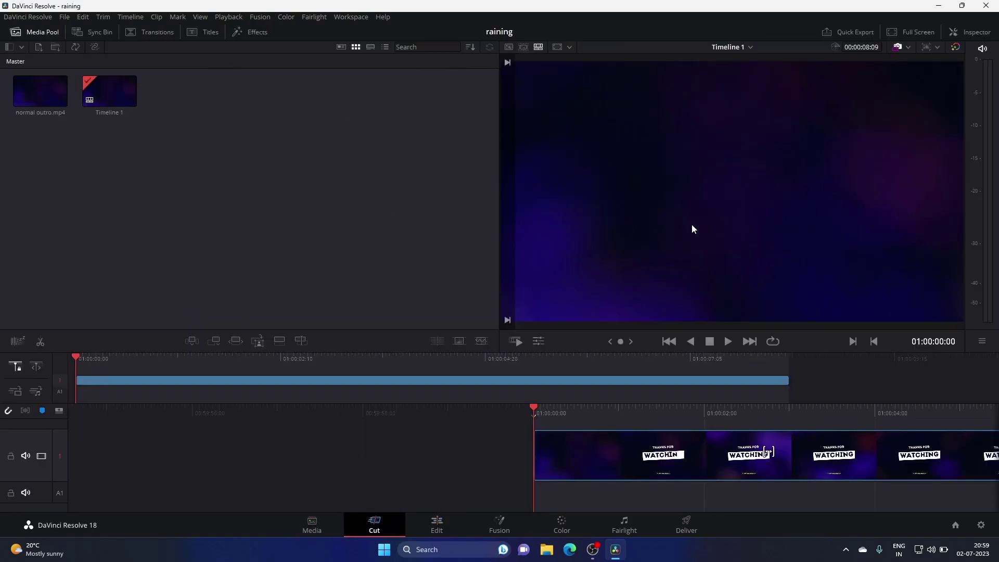
Step: Look through the File and Trim menus, then dismiss them
{"action": "left_click", "coordinate": [65, 17]}
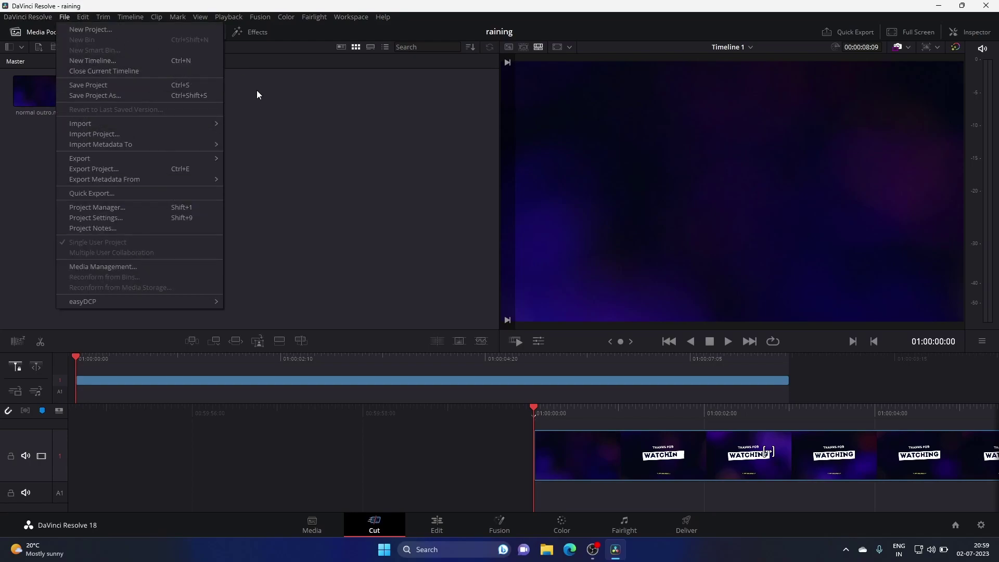
{"action": "left_click", "coordinate": [297, 162]}
{"action": "left_click", "coordinate": [104, 19]}
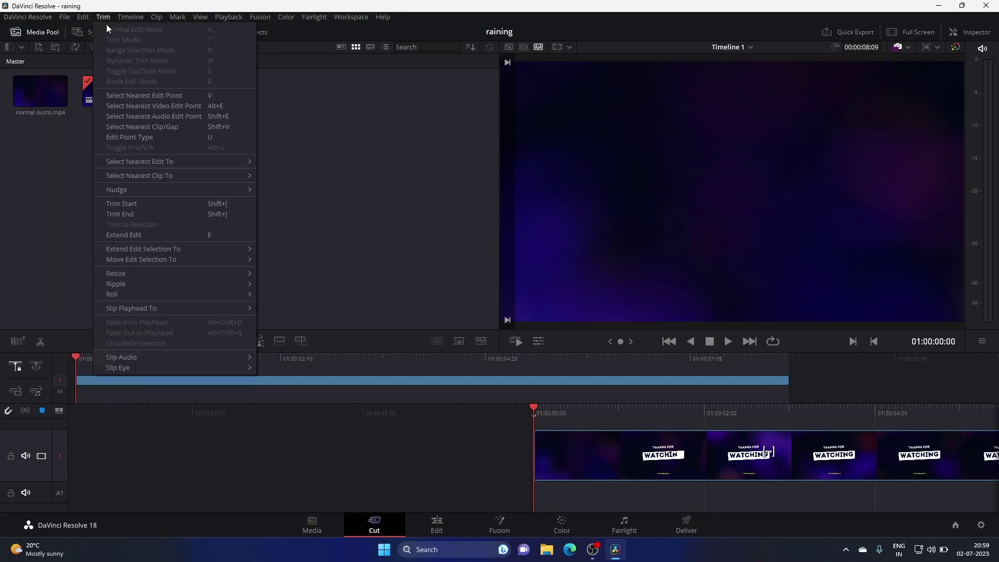
{"action": "left_click", "coordinate": [351, 145]}
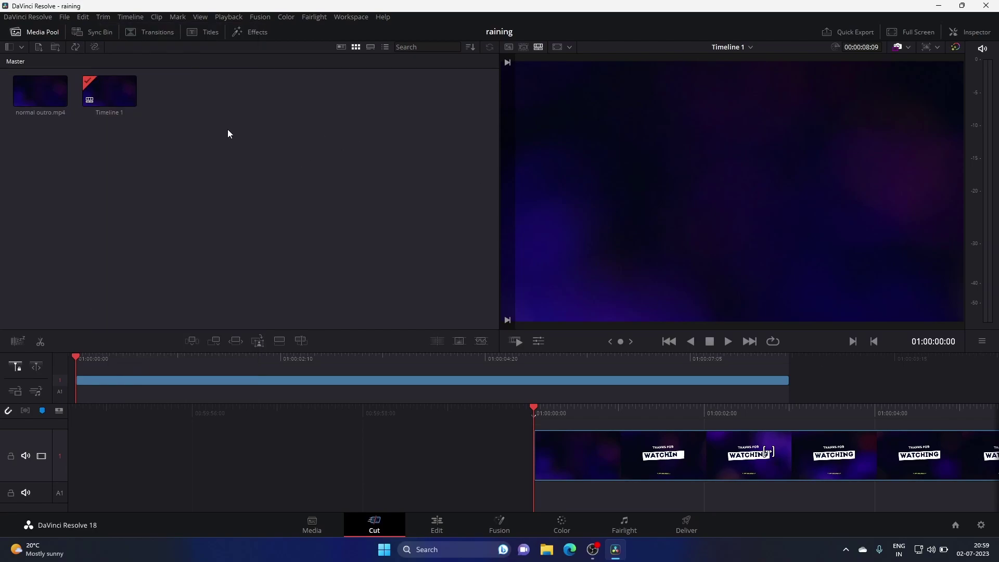
Step: Open Timeline 1's Timeline Settings from the Media Pool and uncheck Use Project Settings
{"action": "right_click", "coordinate": [120, 97]}
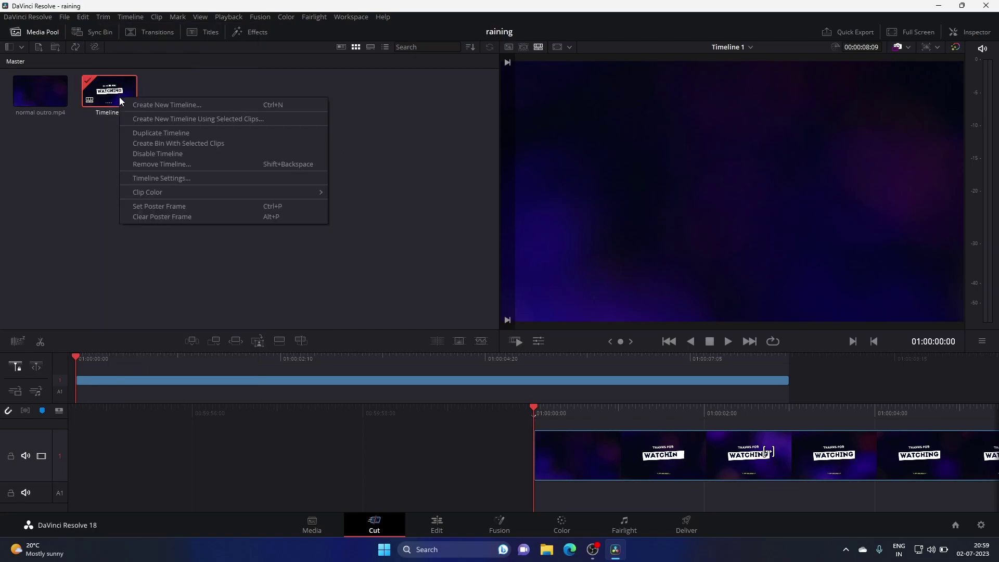
{"action": "left_click", "coordinate": [199, 178]}
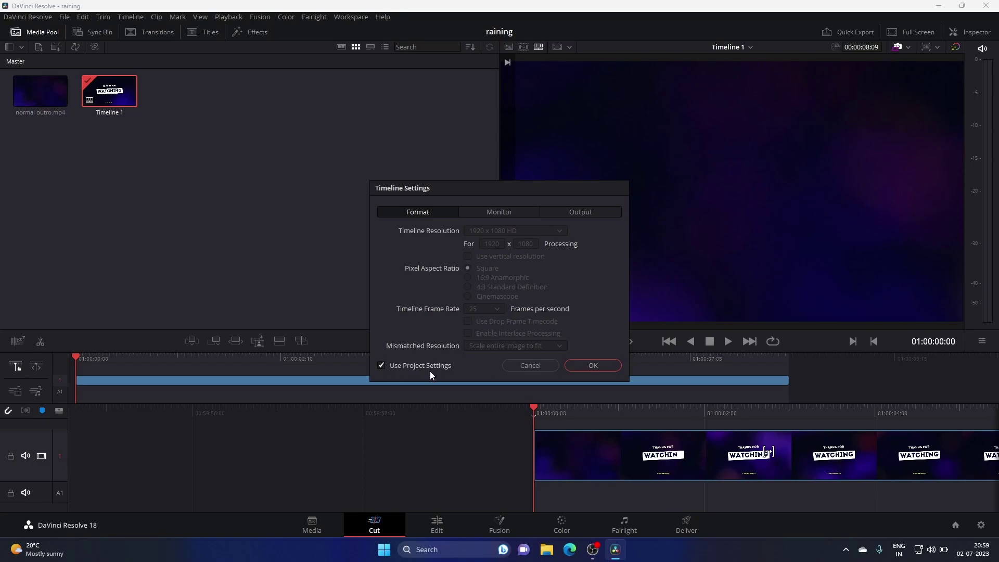
{"action": "left_click", "coordinate": [382, 365]}
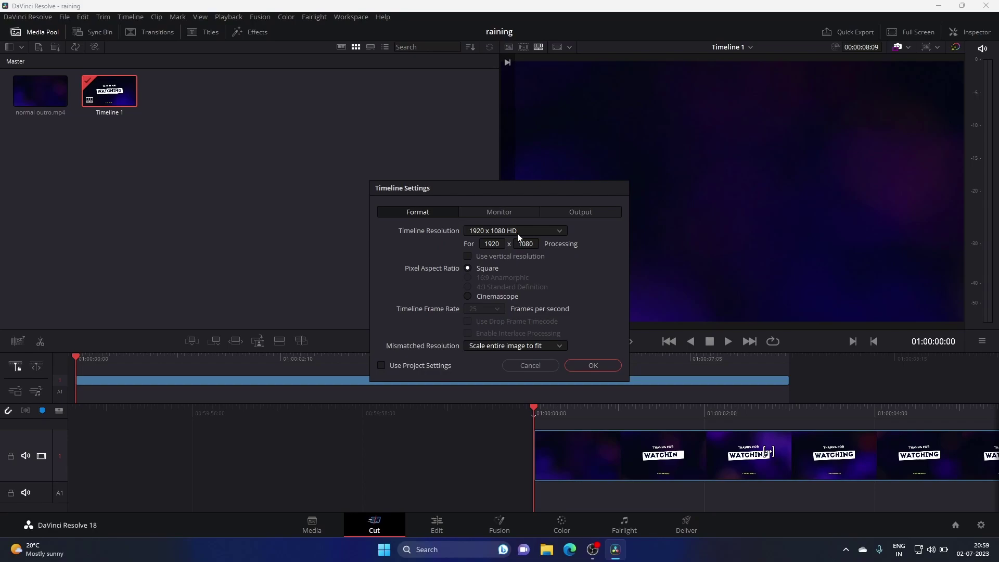
Step: Change Timeline 1's resolution from 1920x1080 to 1080 wide by 1920 tall
{"action": "double_click", "coordinate": [499, 244]}
{"action": "type", "text": "1"}
{"action": "type", "text": "080"}
{"action": "left_click", "coordinate": [532, 247]}
{"action": "key", "text": "BackSpace"}
{"action": "key", "text": "BackSpace"}
{"action": "key", "text": "BackSpace"}
{"action": "type", "text": "920"}
Step: Confirm the 1080x1920 Timeline Settings with OK
{"action": "left_click", "coordinate": [590, 364]}
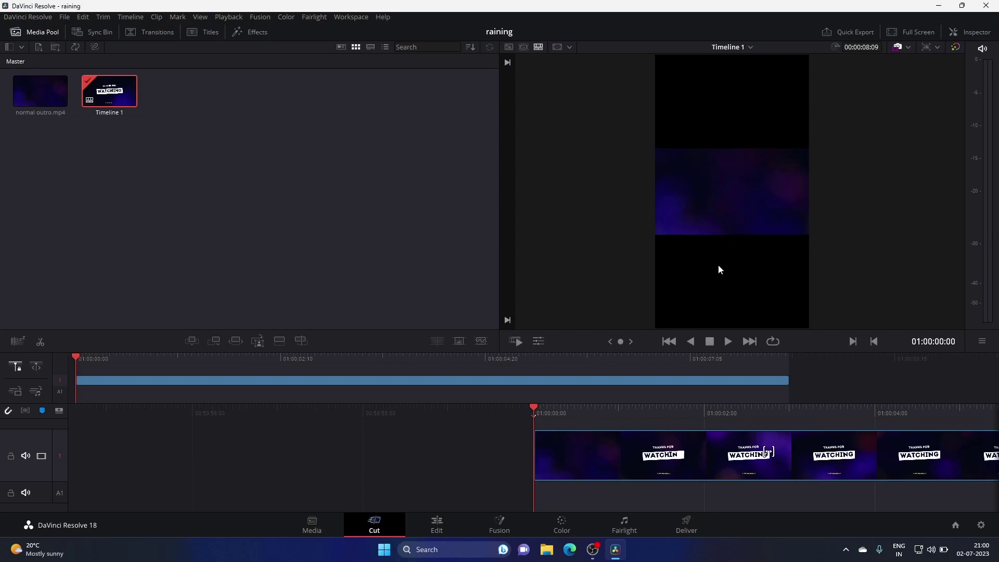